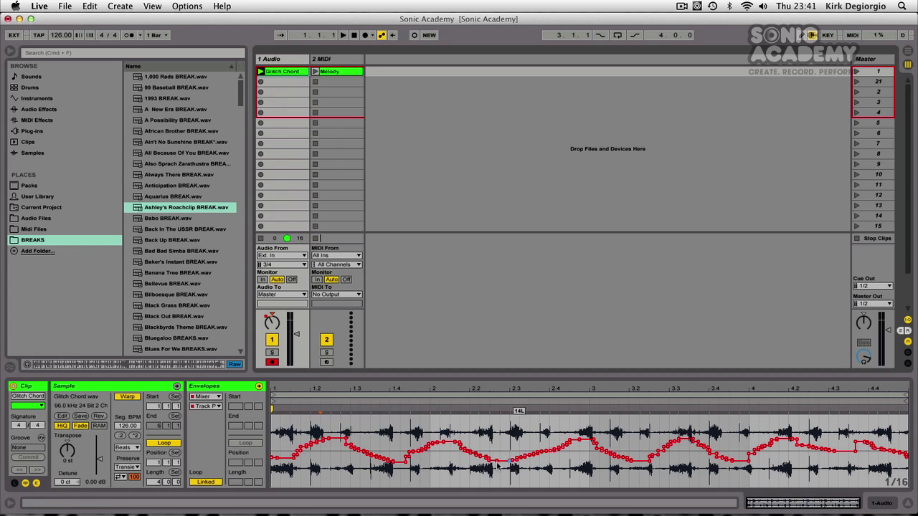
# - Clear the Glitch Chord pan envelope and reactivate it as a flat centre line
pyautogui.rightClick(519, 444)
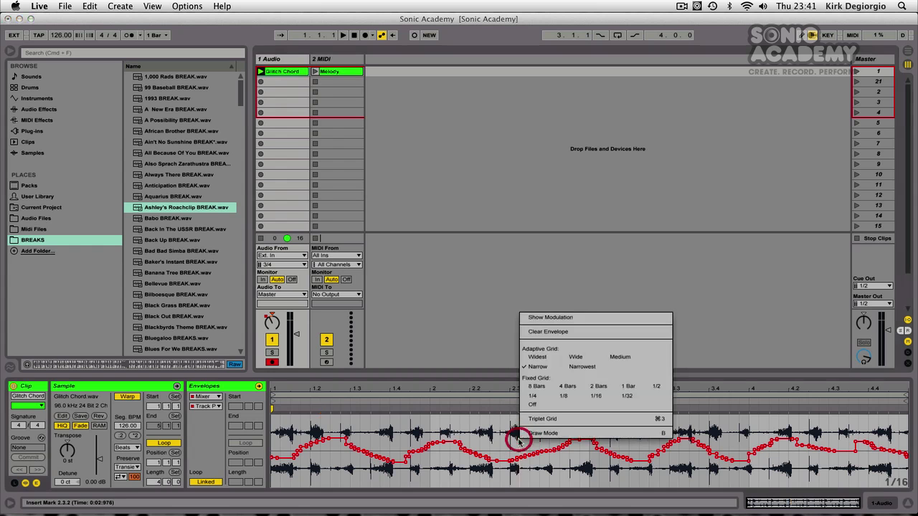
pyautogui.click(550, 334)
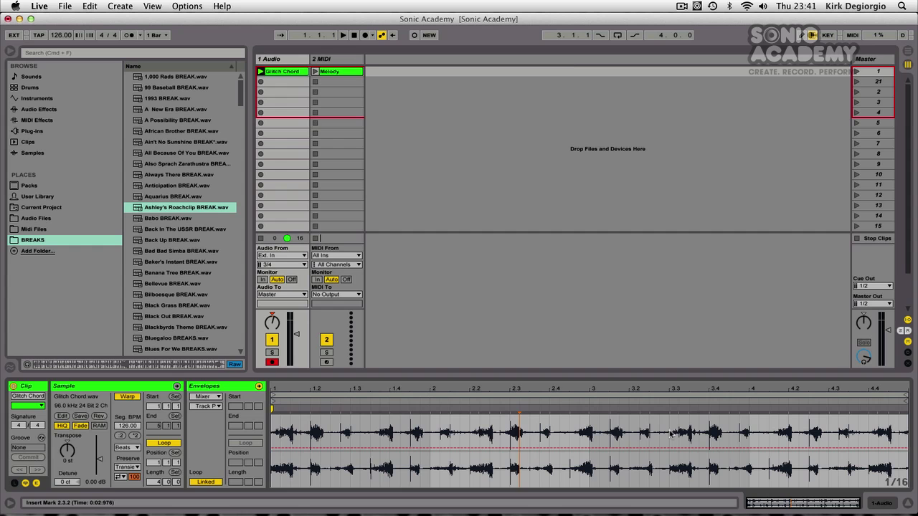
pyautogui.click(435, 449)
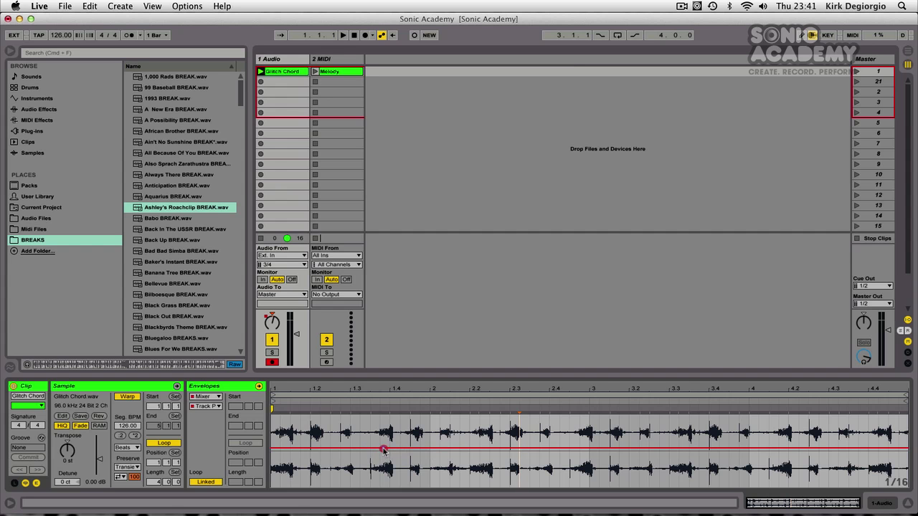
# - Add three breakpoints along the start of the Glitch Chord pan envelope
pyautogui.click(382, 449)
pyautogui.click(461, 447)
pyautogui.click(422, 448)
# - Drag breakpoints up and down into a zigzag, including one set to 12R
pyautogui.moveTo(422, 448); pyautogui.dragTo(457, 467)
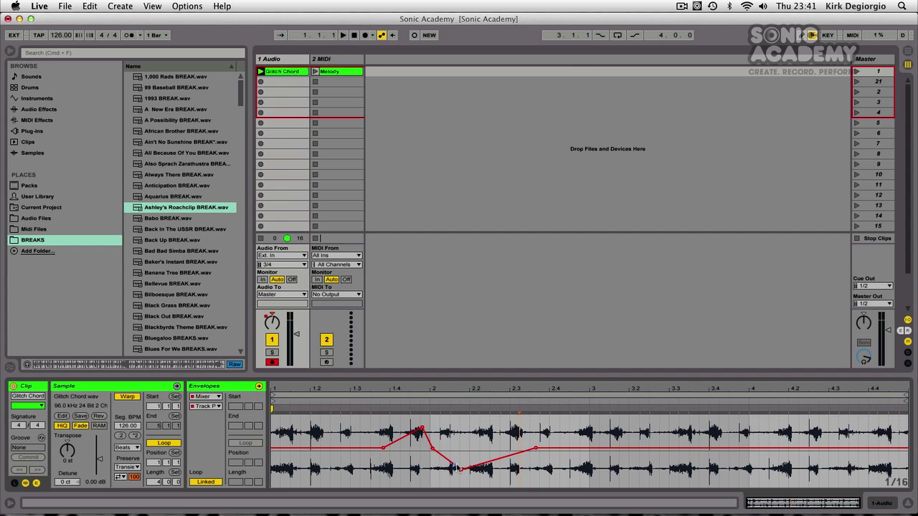
pyautogui.moveTo(448, 466); pyautogui.dragTo(450, 473)
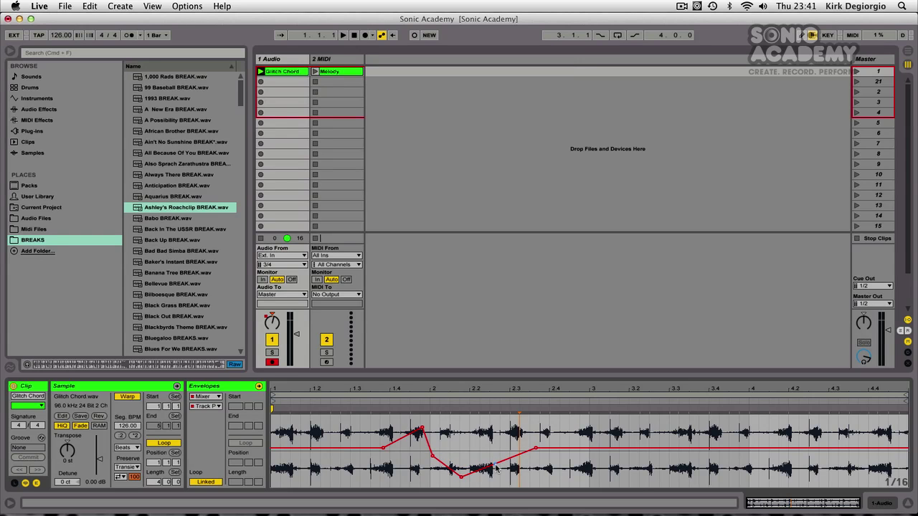
pyautogui.moveTo(494, 467); pyautogui.dragTo(491, 437)
pyautogui.moveTo(571, 449); pyautogui.dragTo(573, 428)
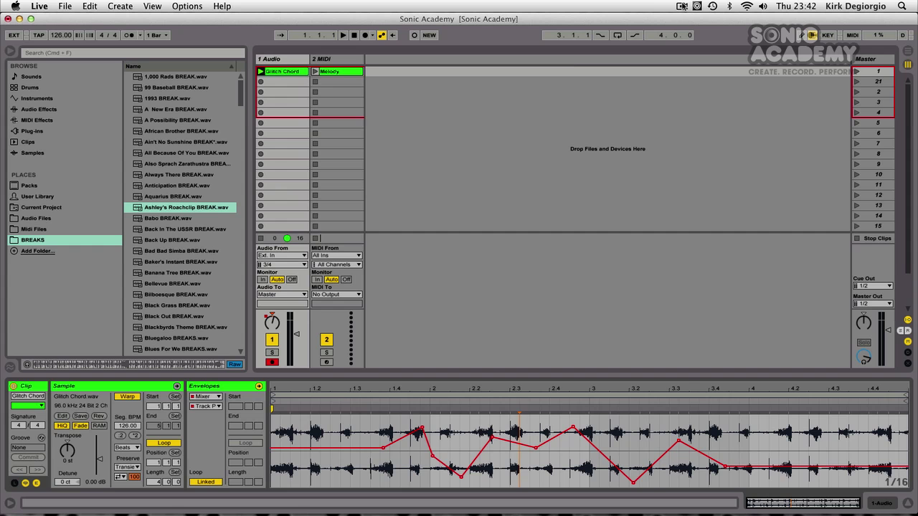
# - Open the Melody clip and raise the Detail View divider to enlarge the piano roll
pyautogui.click(335, 73)
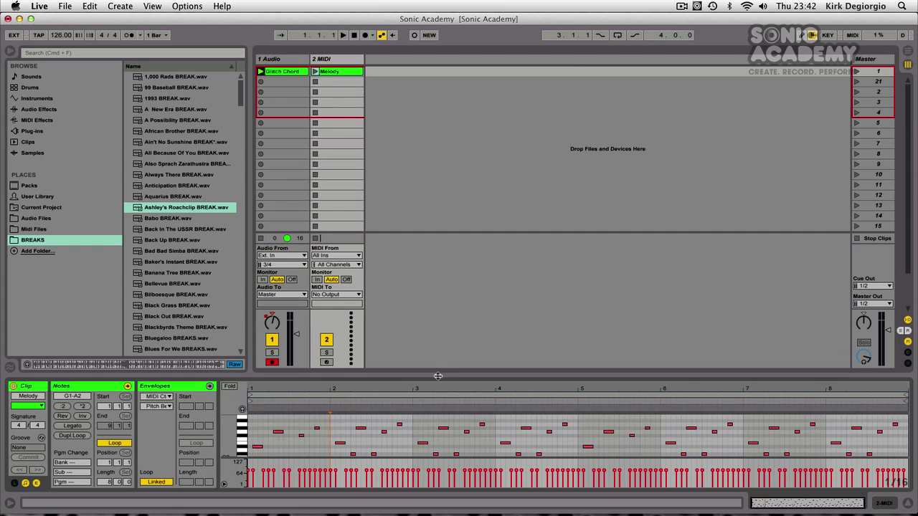
pyautogui.moveTo(437, 375)
pyautogui.mouseDown()
pyautogui.moveTo(438, 365)
pyautogui.moveTo(438, 378)
pyautogui.mouseUp()
pyautogui.moveTo(444, 376); pyautogui.dragTo(445, 365)
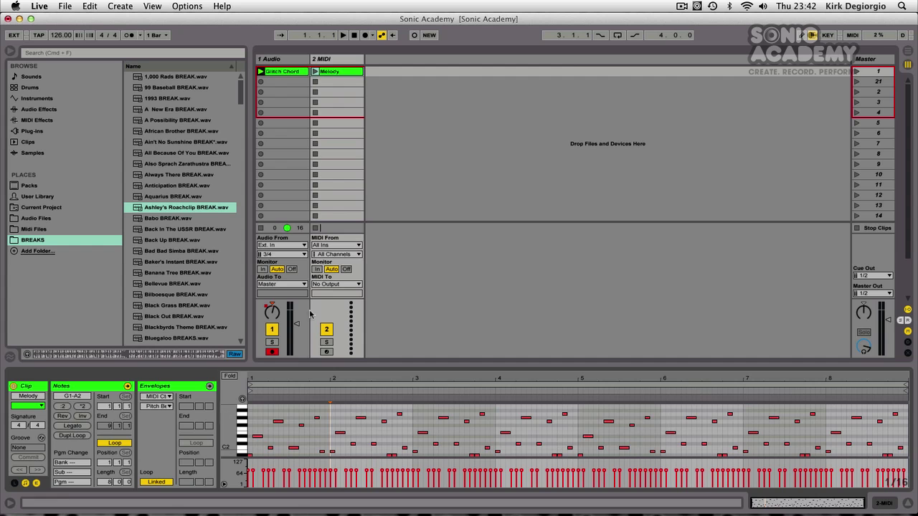
# - Give the note editor more height and marquee-select all notes in bar 1
pyautogui.click(258, 434)
pyautogui.moveTo(259, 435); pyautogui.dragTo(369, 456)
pyautogui.moveTo(477, 365); pyautogui.dragTo(476, 314)
pyautogui.click(358, 431)
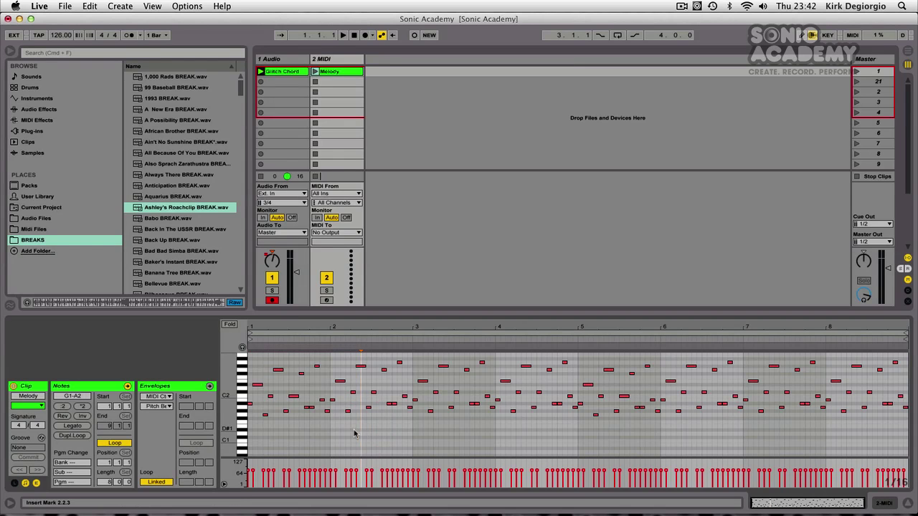
pyautogui.moveTo(326, 430); pyautogui.dragTo(190, 330)
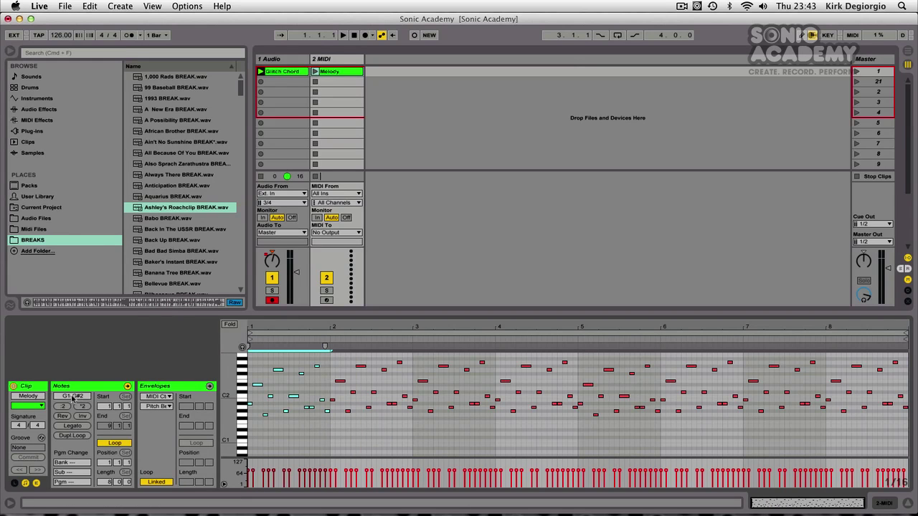
pyautogui.moveTo(73, 398); pyautogui.dragTo(73, 398)
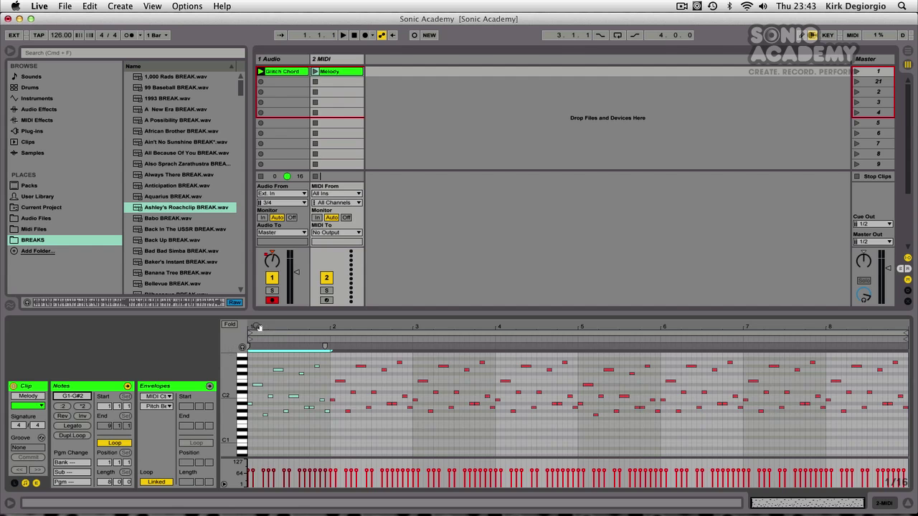
# - Zoom into bar 1, then apply :2, *2, *2 and :2 to the selected notes
pyautogui.moveTo(260, 327); pyautogui.dragTo(260, 349)
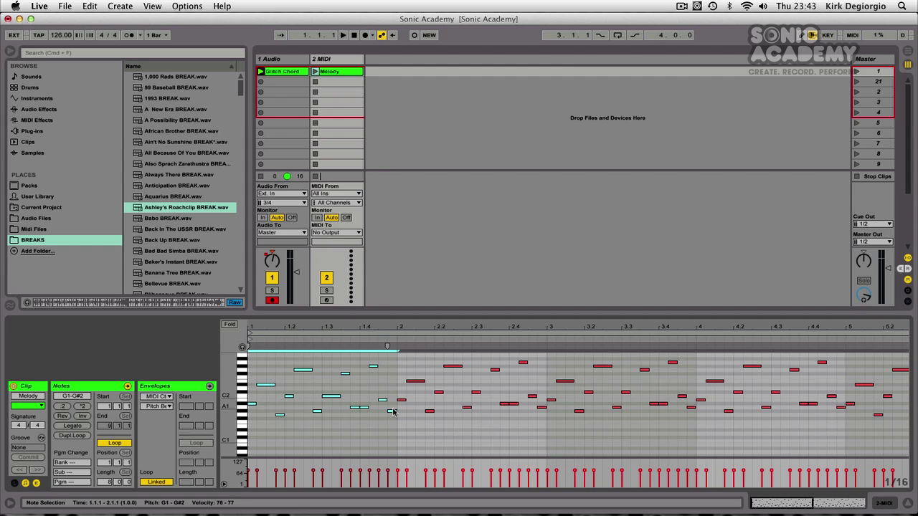
pyautogui.click(63, 406)
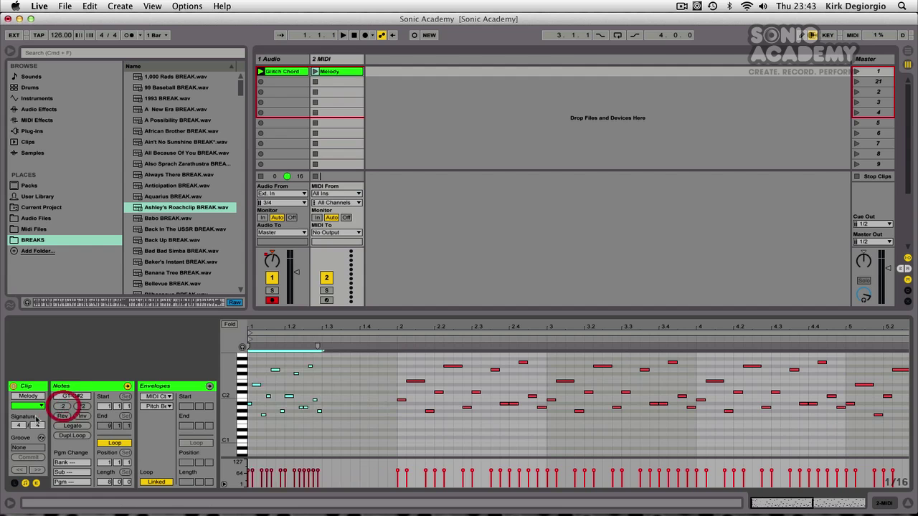
pyautogui.click(92, 406)
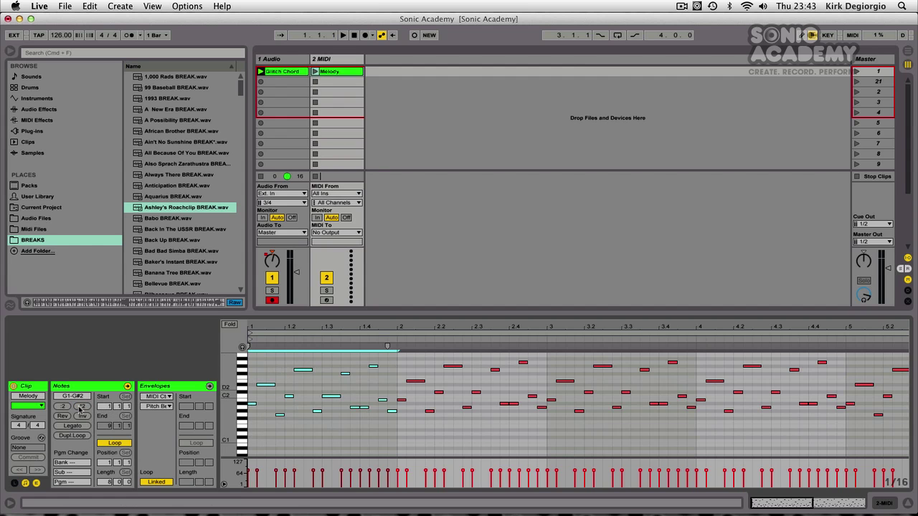
pyautogui.click(82, 408)
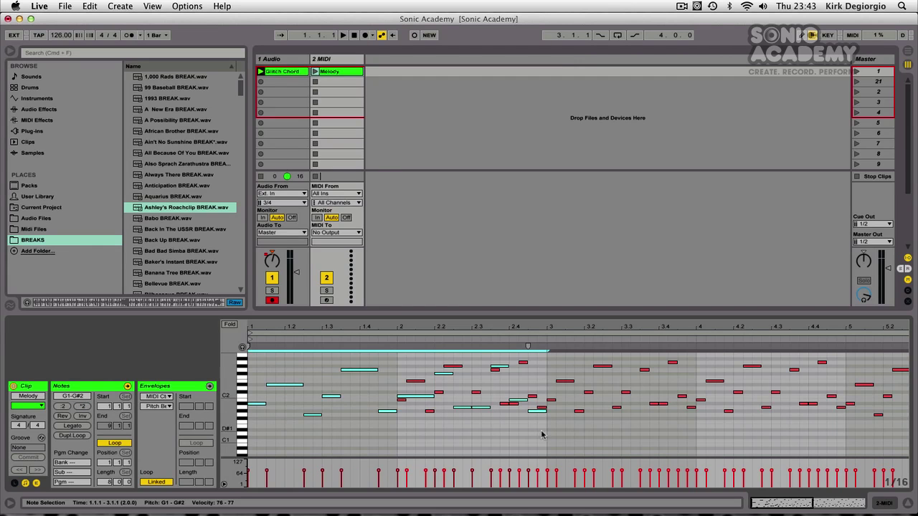
pyautogui.click(61, 407)
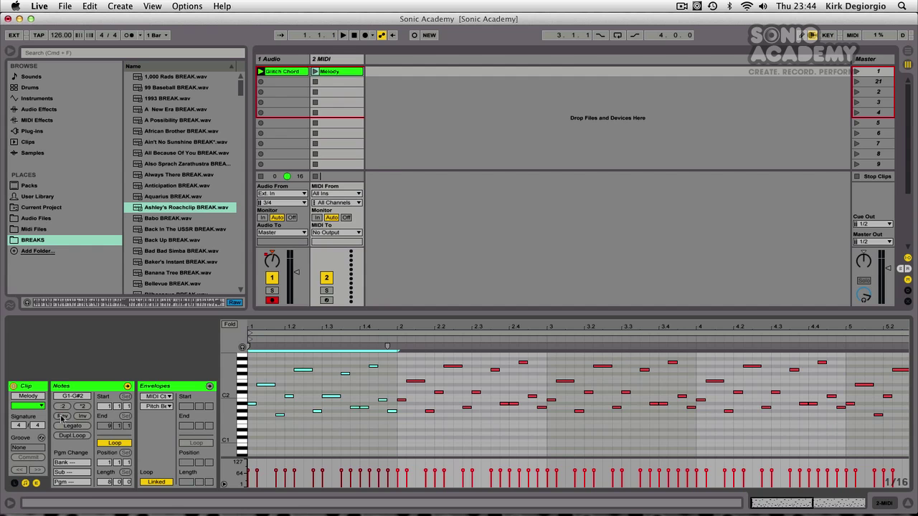
# - Apply Rev twice to the first-bar notes, then try Inv on their pitches
pyautogui.click(62, 416)
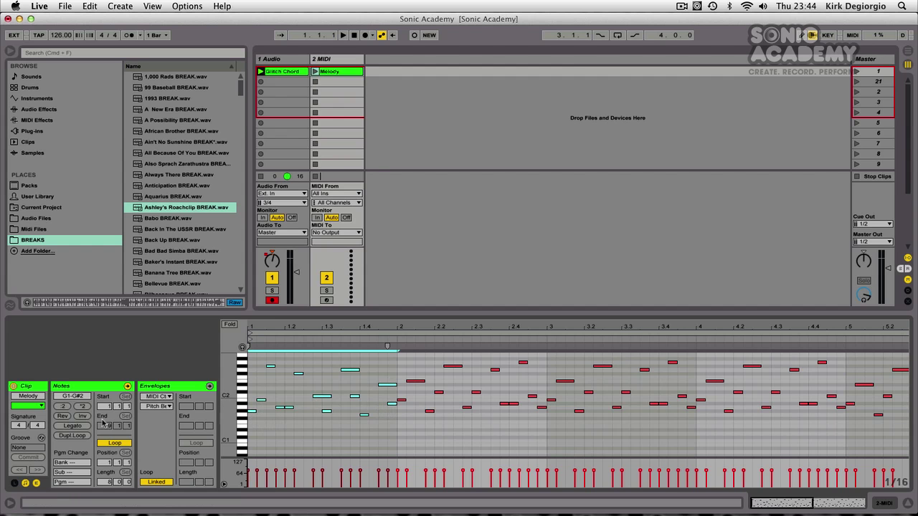
pyautogui.click(63, 416)
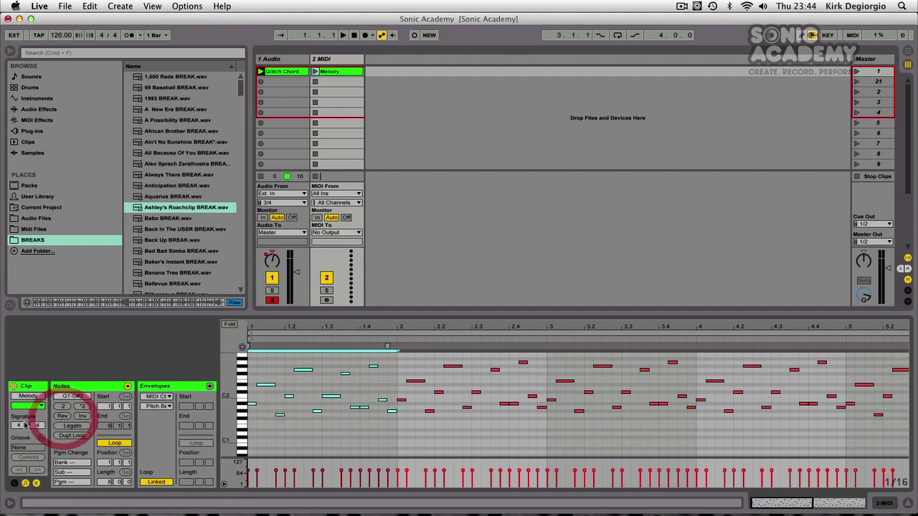
pyautogui.click(82, 416)
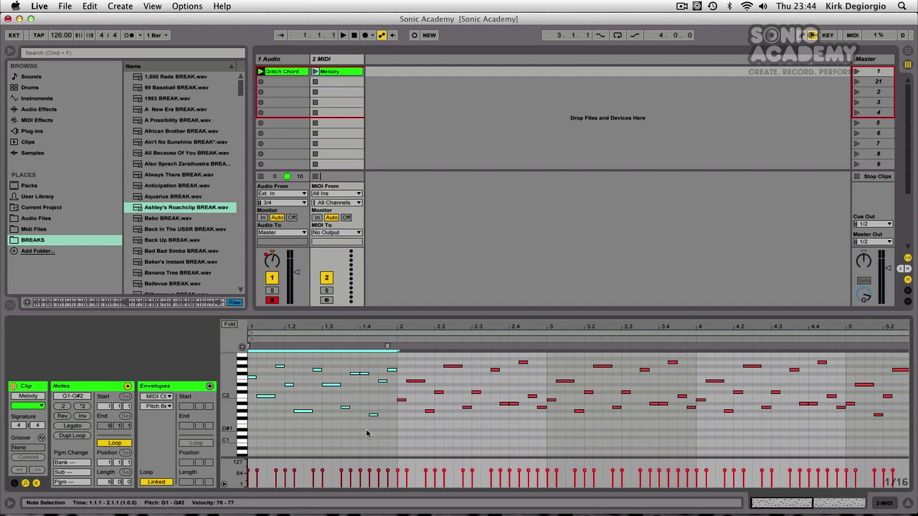
pyautogui.click(81, 416)
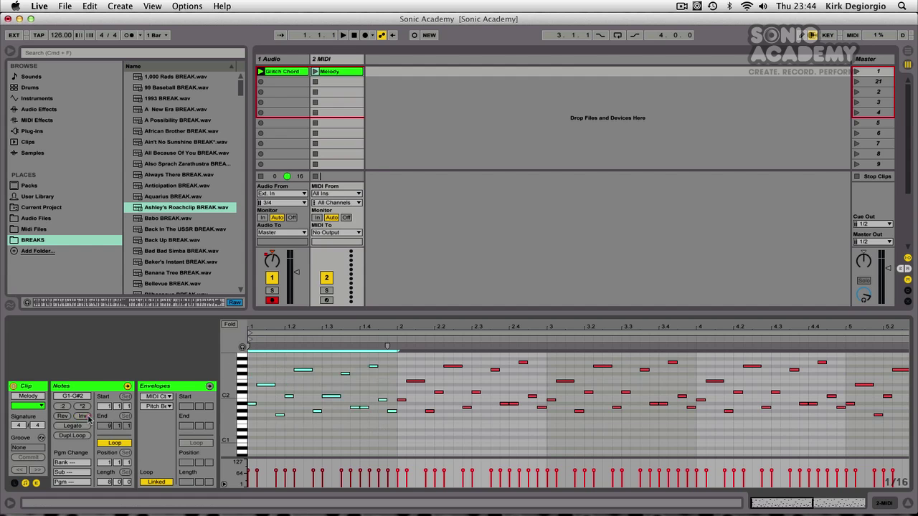
# - Deselect the notes, set the insert point at 1.4.1 and slightly shorten the C2 note
pyautogui.click(288, 420)
pyautogui.click(367, 414)
pyautogui.click(361, 423)
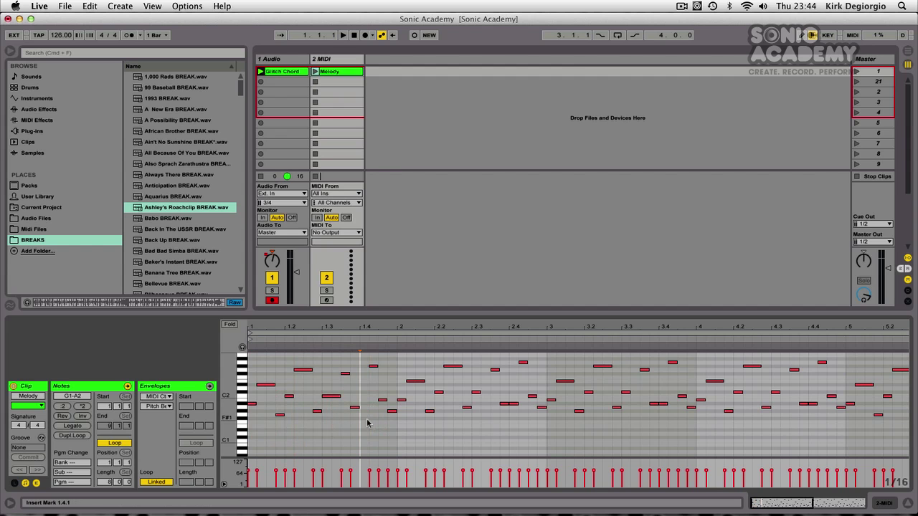
pyautogui.click(335, 397)
pyautogui.moveTo(334, 397); pyautogui.dragTo(332, 397)
# - Select all bar 1 notes, zoom in, and apply Legato to them
pyautogui.moveTo(391, 442); pyautogui.dragTo(228, 352)
pyautogui.moveTo(322, 326); pyautogui.dragTo(332, 326)
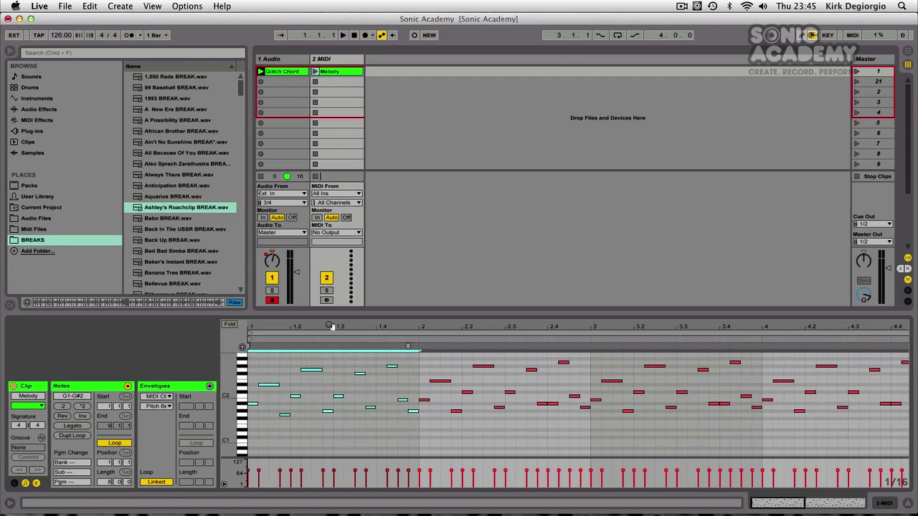
pyautogui.click(72, 428)
# - Deselect the notes, zoom out, and apply Dupl.Loop to repeat the eight-bar pattern
pyautogui.click(547, 423)
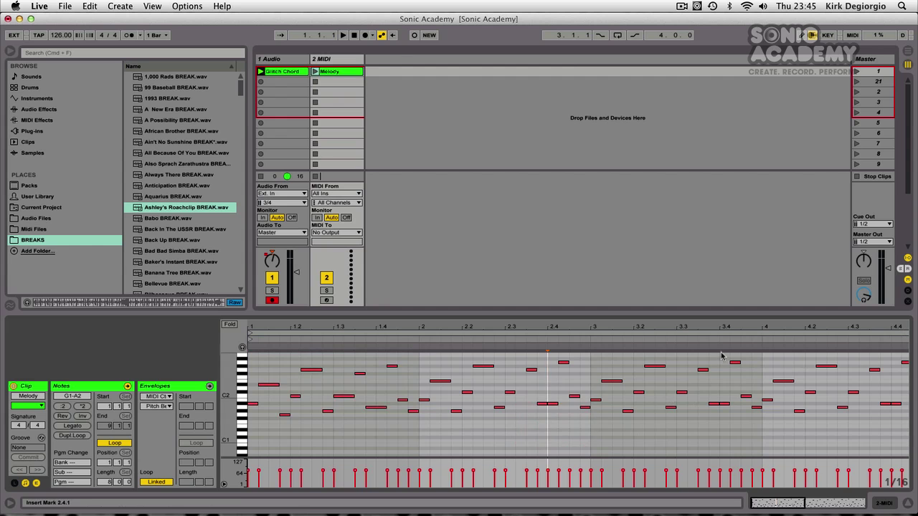
pyautogui.press('-')
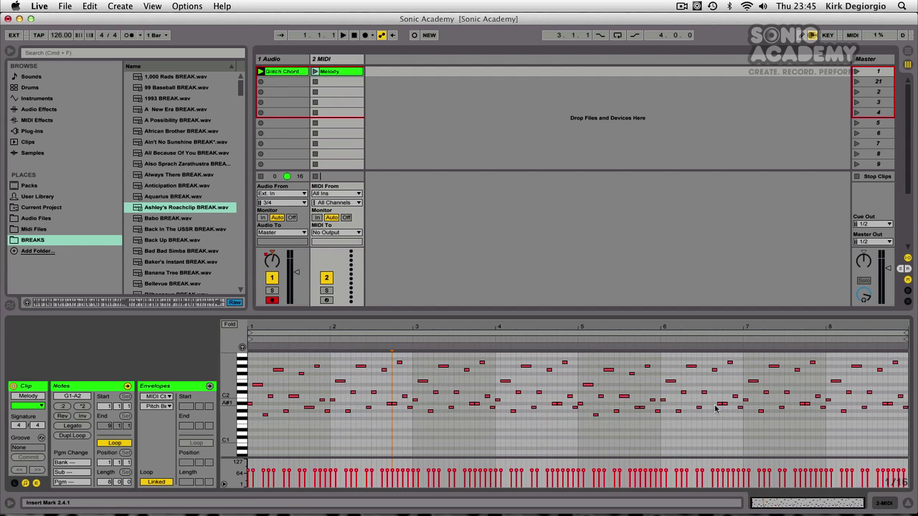
pyautogui.click(64, 435)
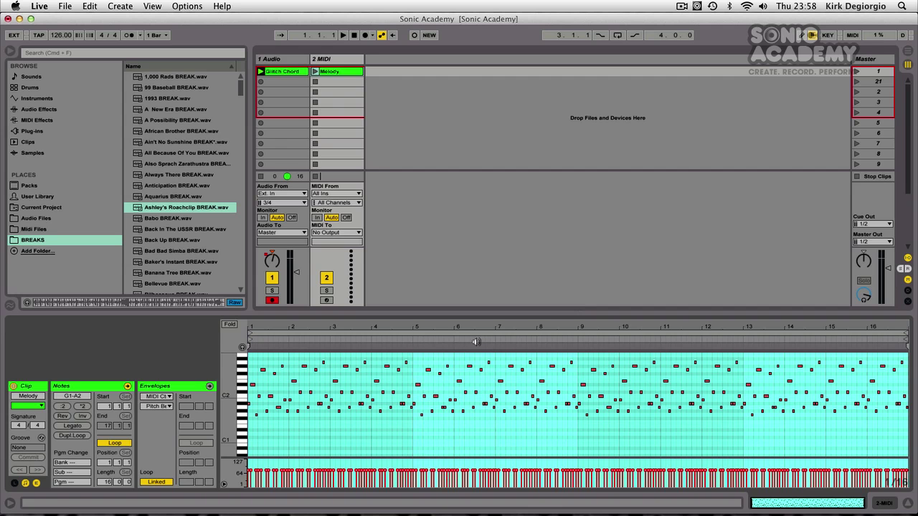
pyautogui.click(437, 362)
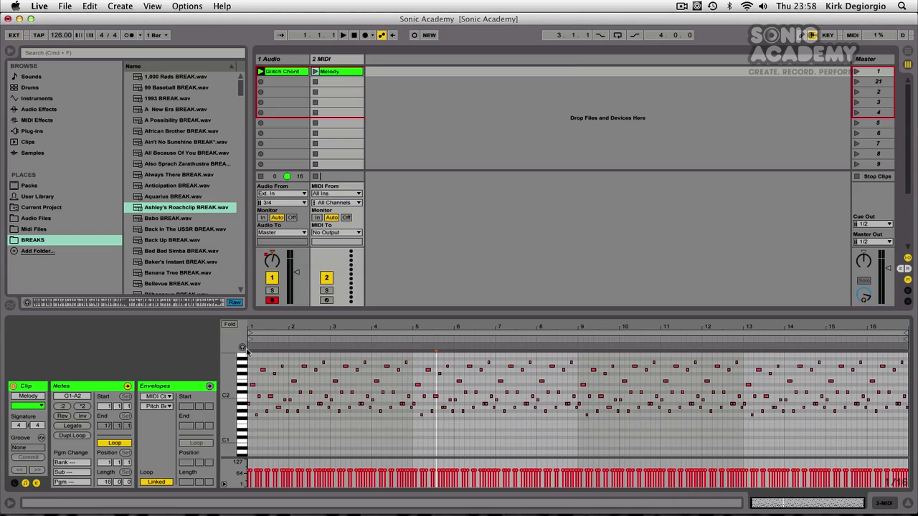
pyautogui.click(330, 350)
pyautogui.moveTo(330, 350); pyautogui.dragTo(412, 349)
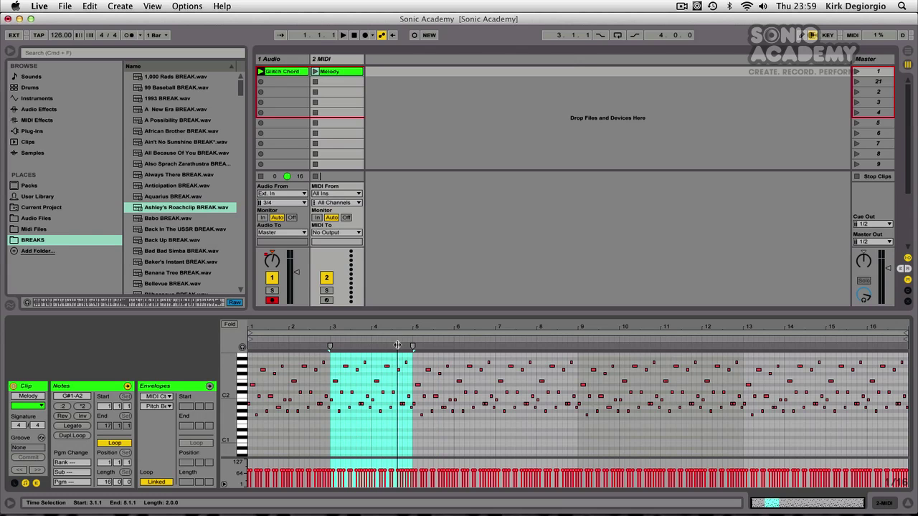
pyautogui.moveTo(346, 327); pyautogui.dragTo(439, 446)
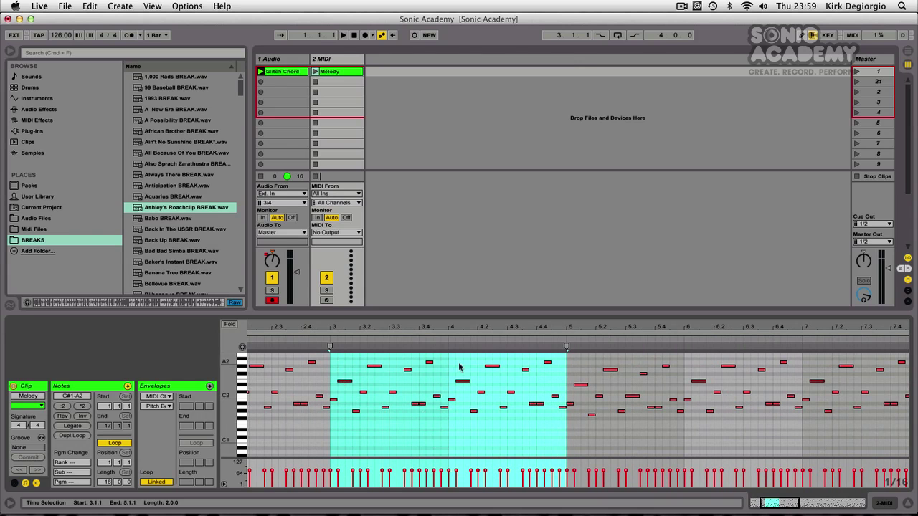
pyautogui.moveTo(567, 347)
pyautogui.mouseDown()
pyautogui.moveTo(466, 350)
pyautogui.moveTo(620, 352)
pyautogui.moveTo(453, 358)
pyautogui.moveTo(624, 362)
pyautogui.moveTo(558, 366)
pyautogui.moveTo(566, 366)
pyautogui.mouseUp()
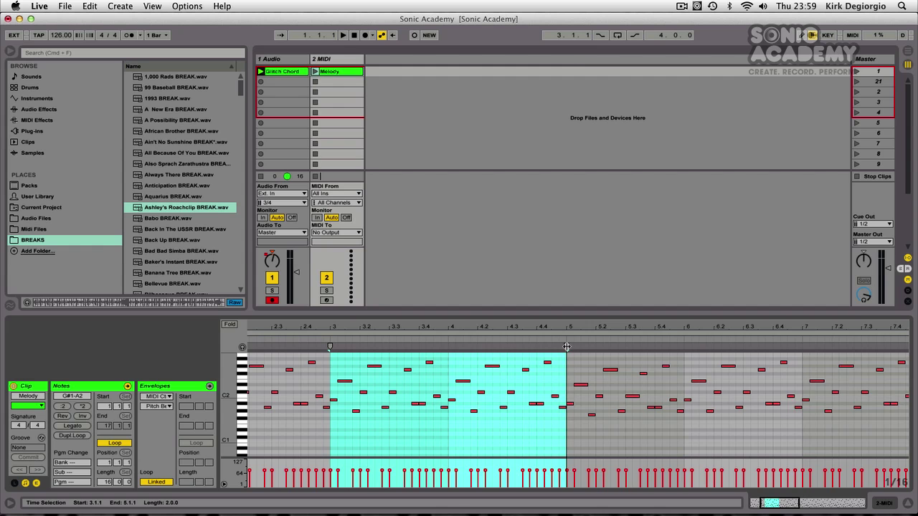
pyautogui.moveTo(567, 347); pyautogui.dragTo(447, 353)
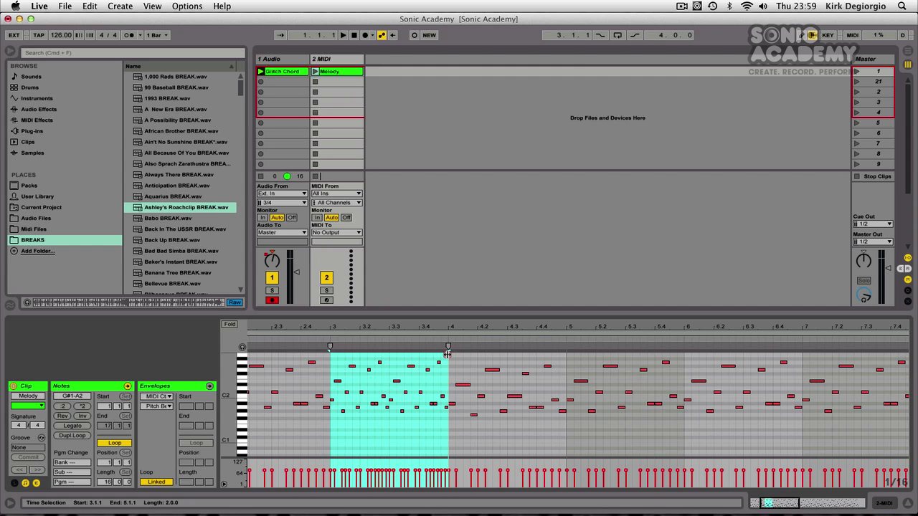
pyautogui.moveTo(447, 354)
pyautogui.mouseDown()
pyautogui.moveTo(685, 355)
pyautogui.moveTo(598, 374)
pyautogui.moveTo(450, 378)
pyautogui.moveTo(568, 380)
pyautogui.moveTo(448, 392)
pyautogui.mouseUp()
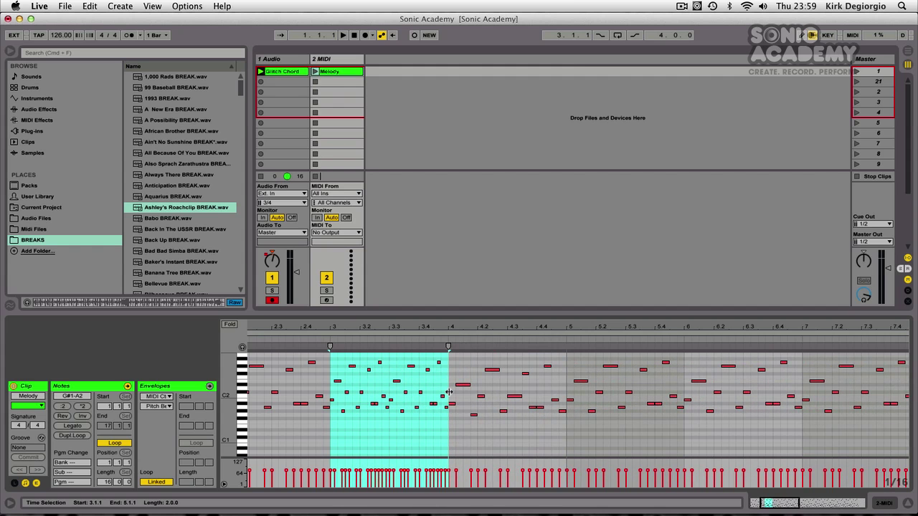